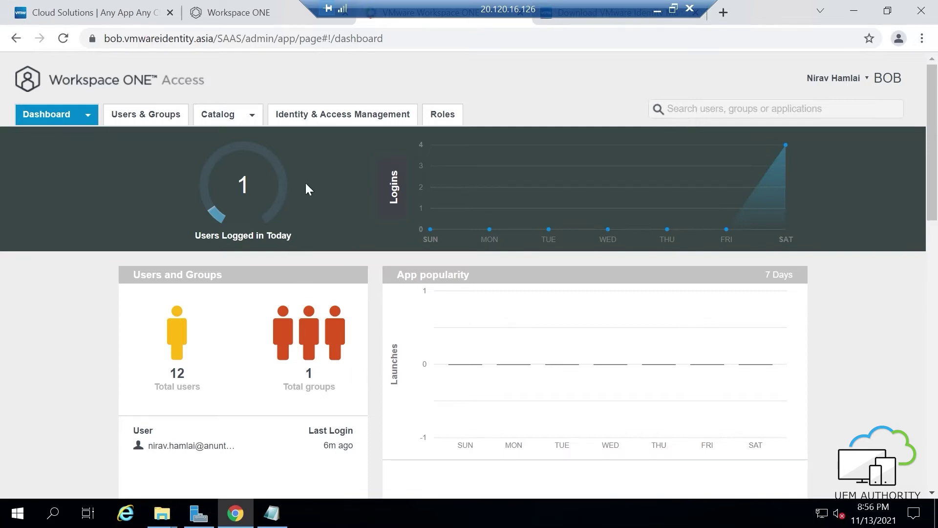
Step: Add a new Workspace ONE Access Connector 21.08 under Setup > Connectors, proceeding past the virtual apps warning
{"action": "left_click", "coordinate": [346, 121]}
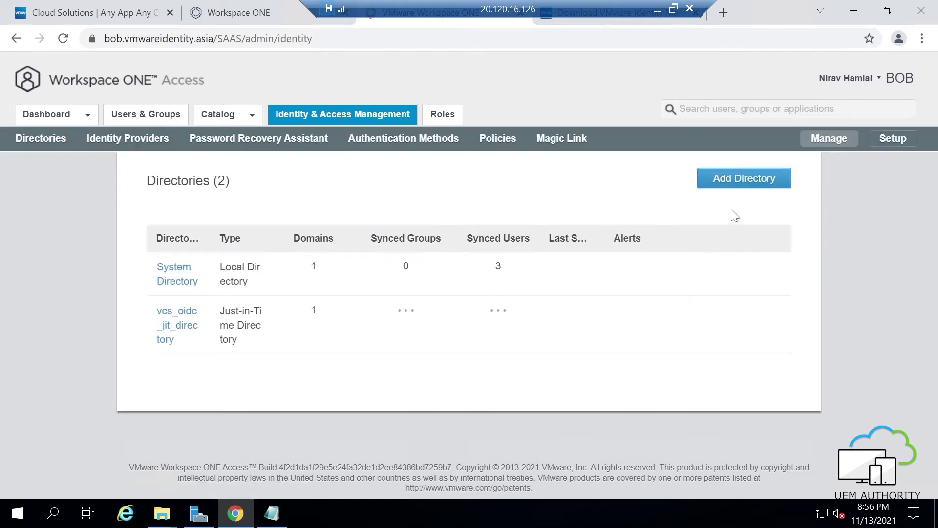
{"action": "left_click", "coordinate": [892, 139]}
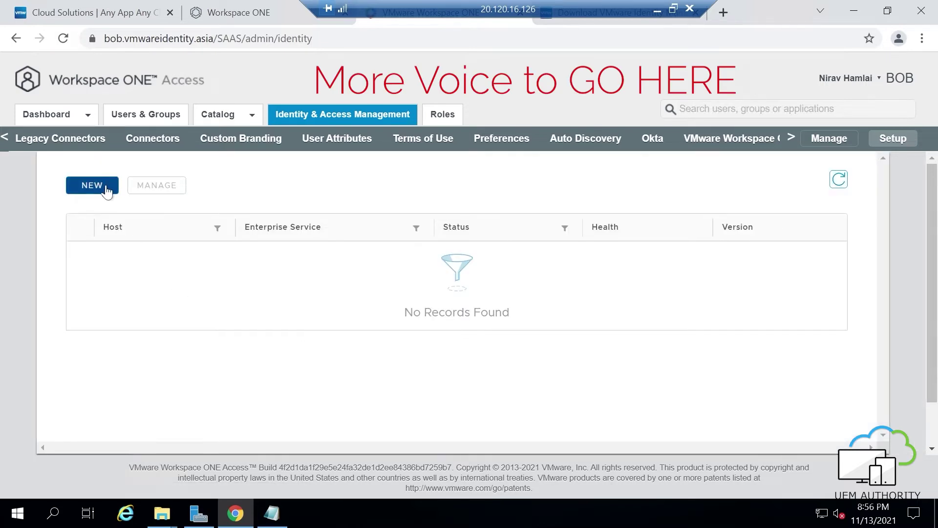
{"action": "left_click", "coordinate": [93, 186]}
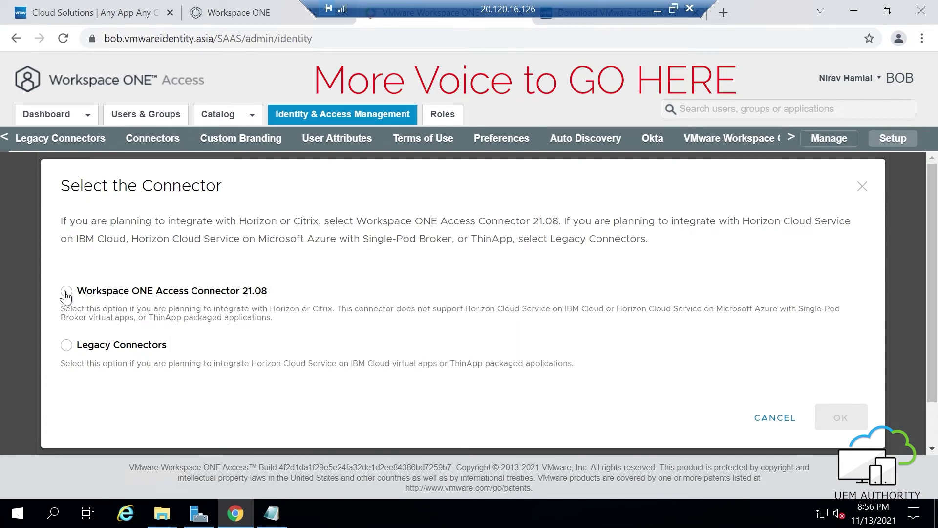
{"action": "left_click", "coordinate": [66, 292]}
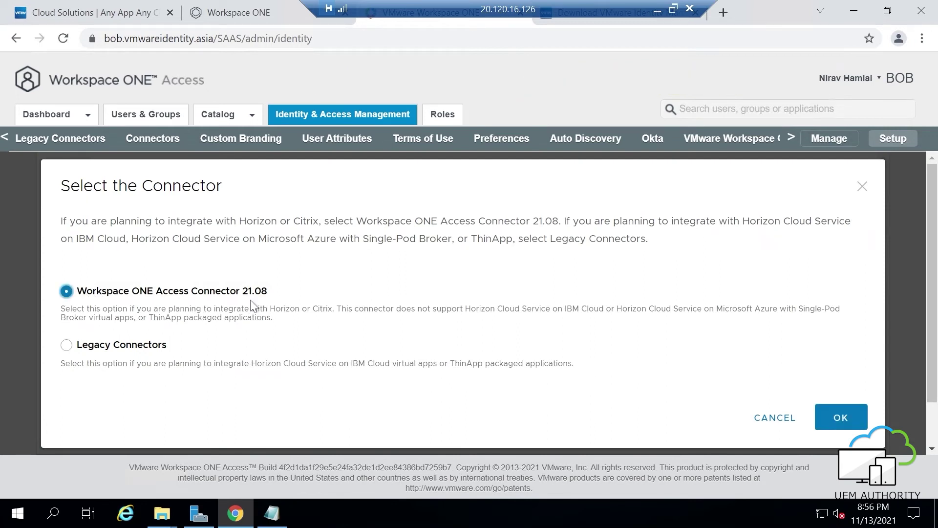
{"action": "left_click", "coordinate": [839, 418]}
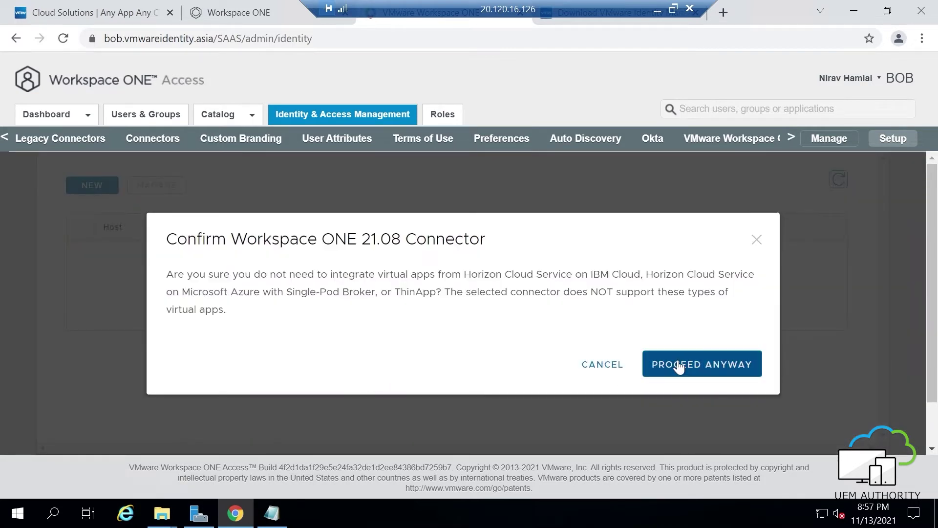
{"action": "left_click", "coordinate": [678, 365]}
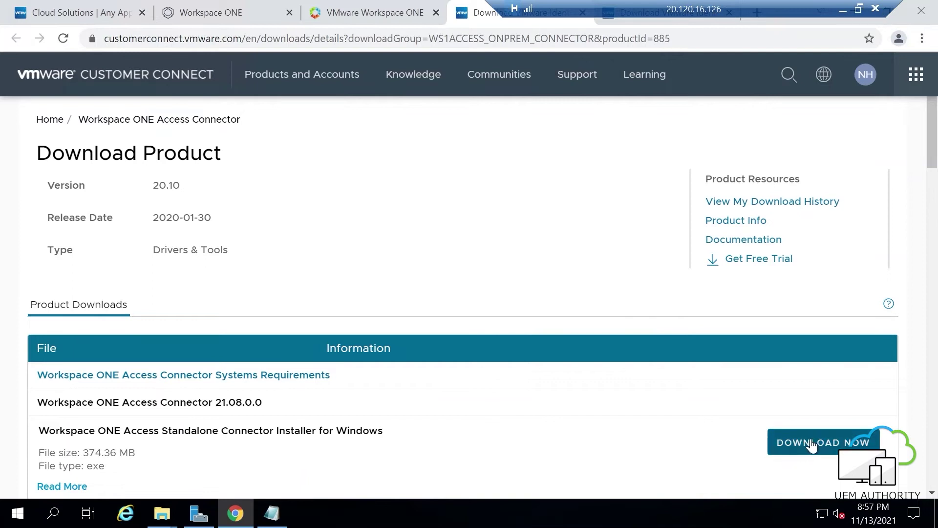
Step: Download the 374.36 MB Windows standalone connector installer, then return to the connector wizard
{"action": "left_click", "coordinate": [772, 448]}
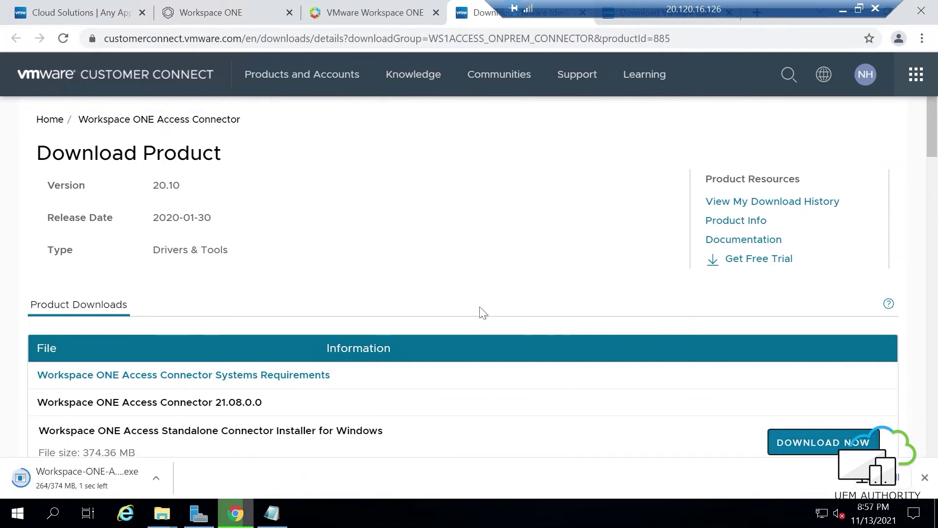
{"action": "left_click", "coordinate": [357, 13]}
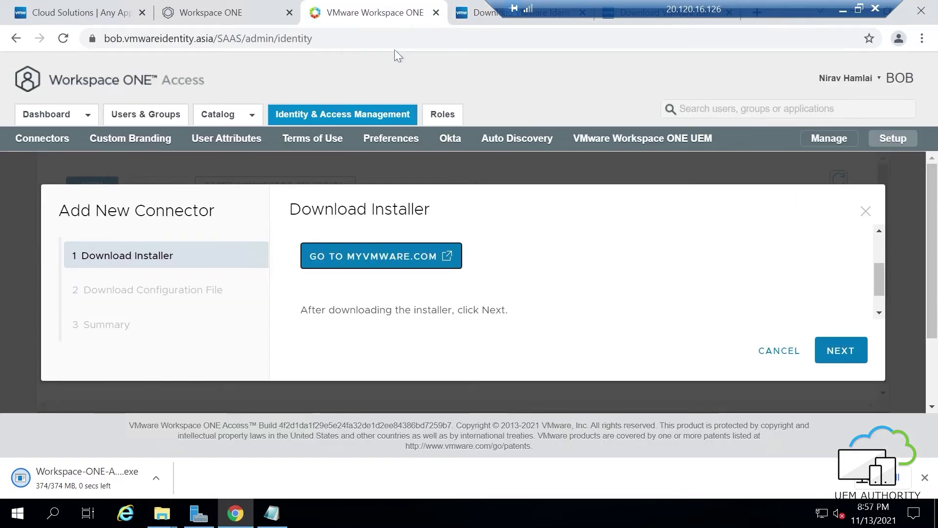
Step: Set a password for the es-config.json configuration file and download it
{"action": "left_click", "coordinate": [840, 351]}
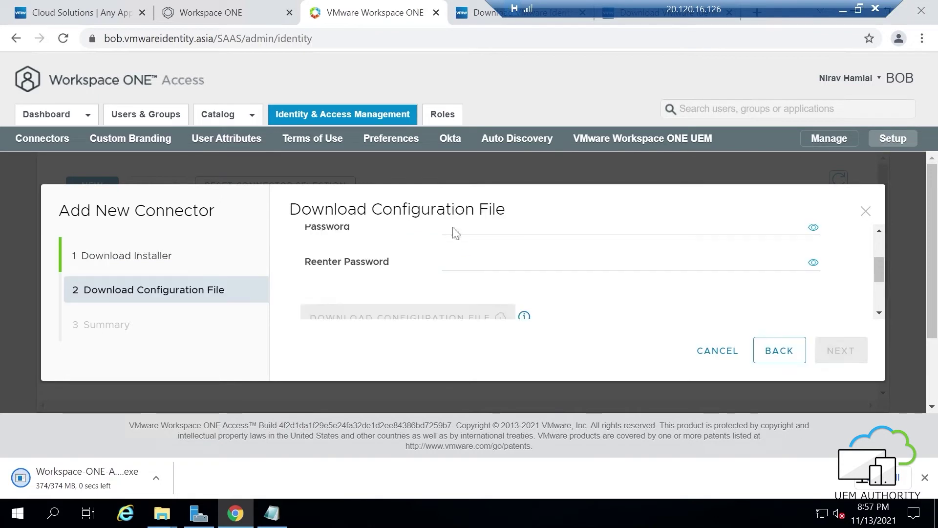
{"action": "left_click", "coordinate": [447, 229]}
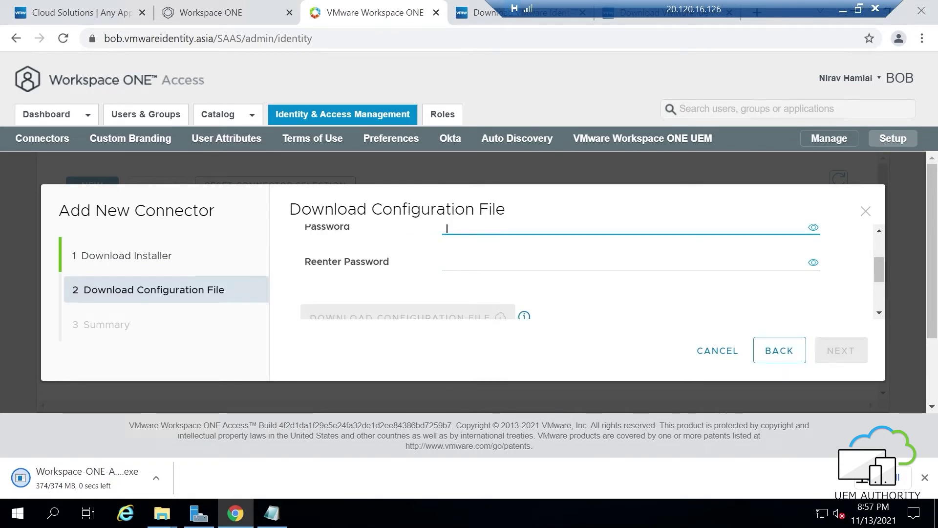
{"action": "type", "text": "**********"}
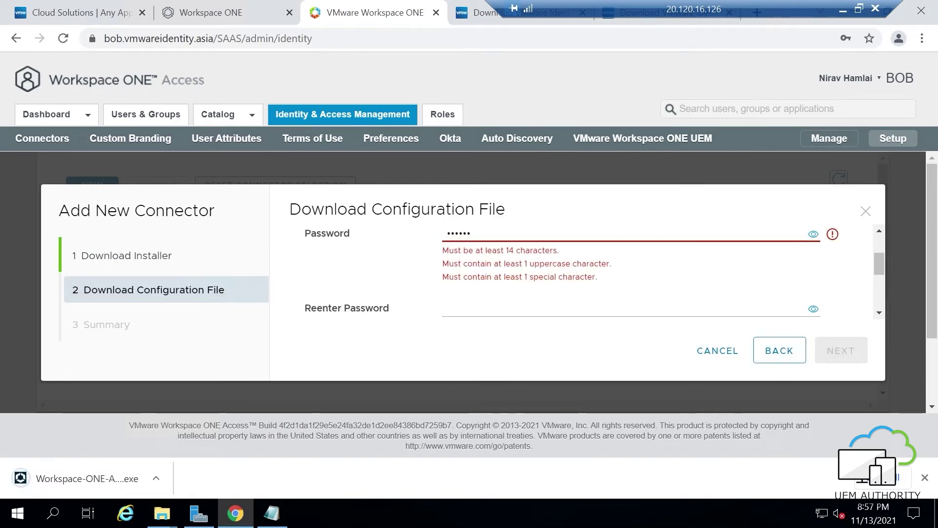
{"action": "type", "text": "****"}
{"action": "key", "text": "Tab"}
{"action": "type", "text": "**************"}
{"action": "scroll", "coordinate": [430, 263], "scroll_direction": "down", "scroll_amount": 3}
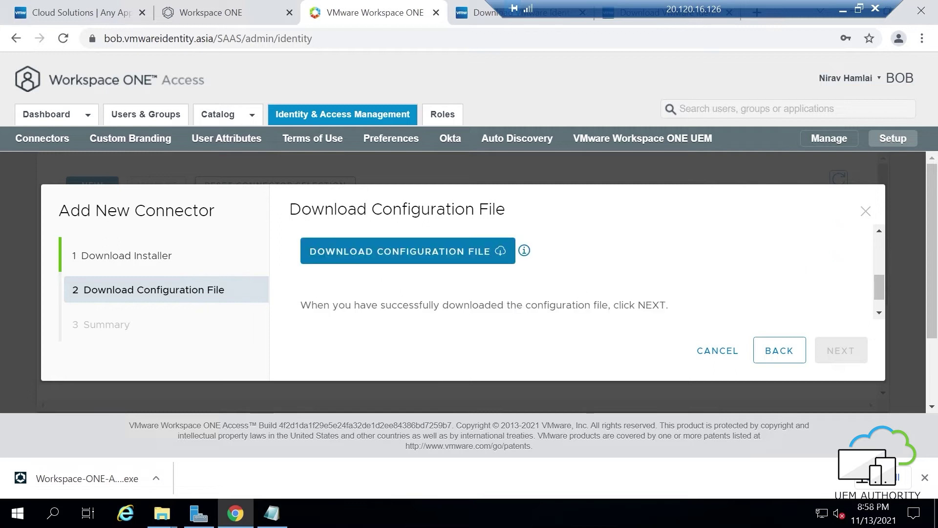
{"action": "left_click", "coordinate": [430, 264]}
Step: Advance to the Summary step and close the new-connector wizard
{"action": "scroll", "coordinate": [881, 313], "scroll_direction": "down", "scroll_amount": 2}
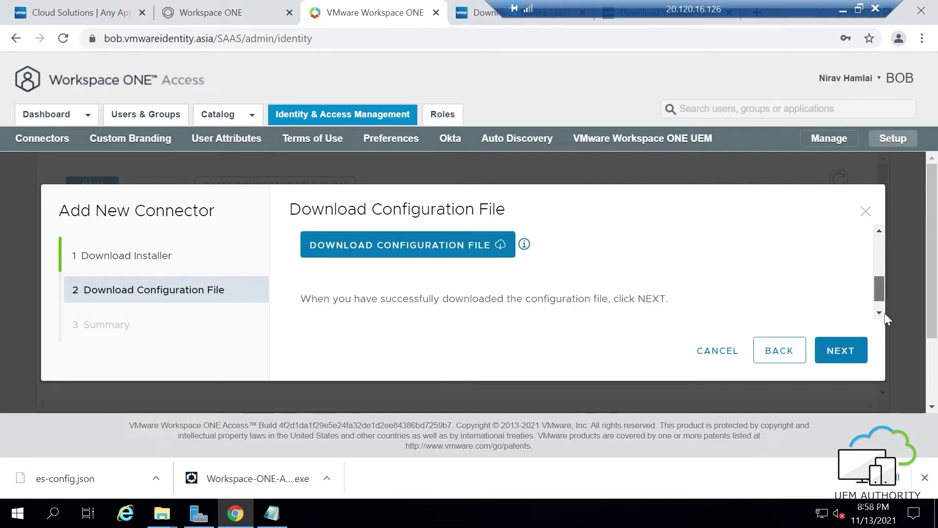
{"action": "left_click", "coordinate": [842, 351]}
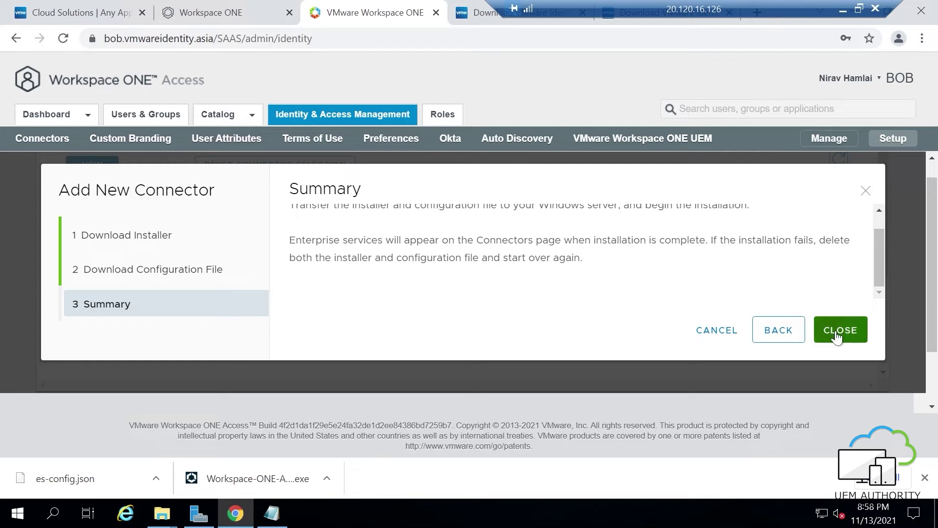
{"action": "left_click", "coordinate": [838, 335]}
{"action": "left_click", "coordinate": [327, 478]}
{"action": "left_click", "coordinate": [343, 475]}
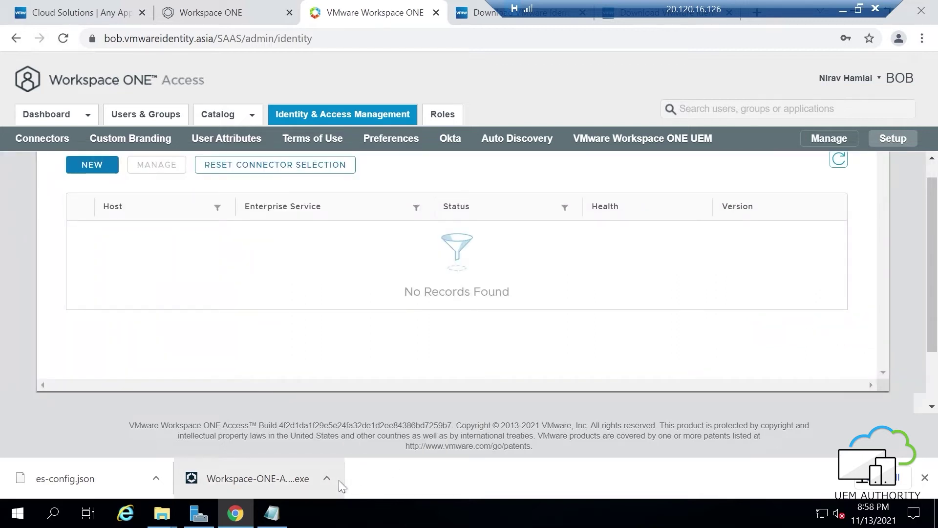
Step: Show the downloaded connector installer in Downloads and run it as administrator
{"action": "left_click", "coordinate": [338, 478]}
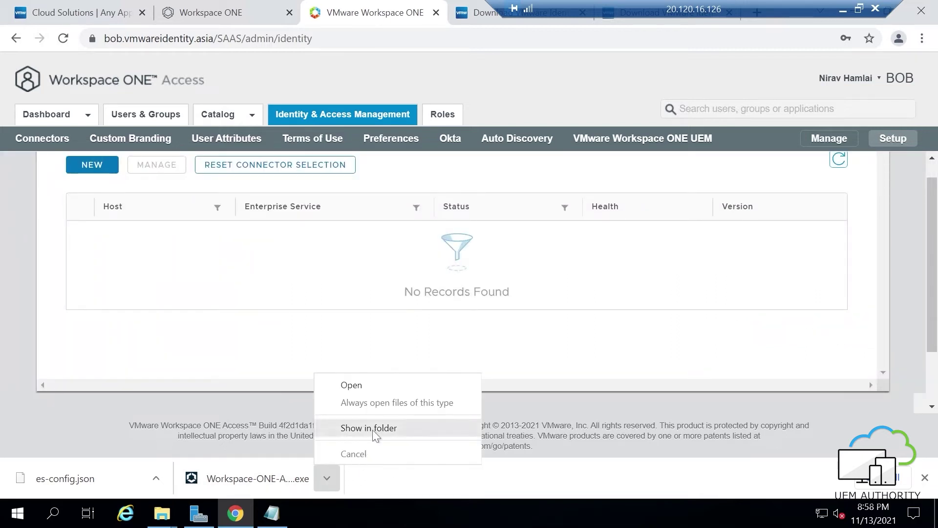
{"action": "left_click", "coordinate": [371, 430]}
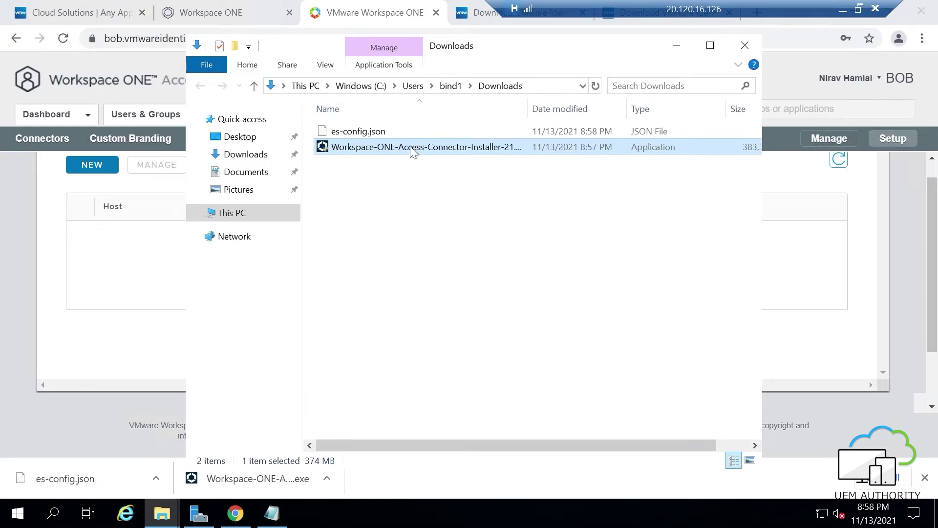
{"action": "right_click", "coordinate": [412, 152]}
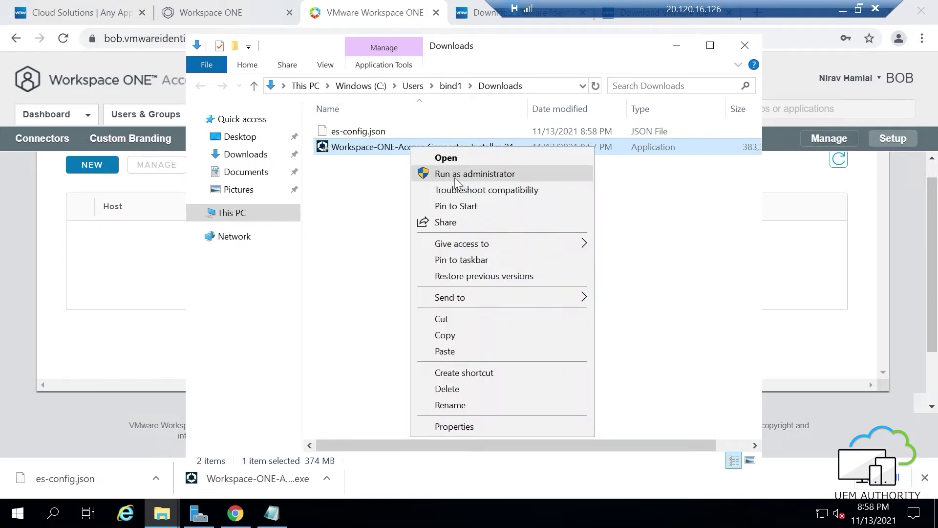
{"action": "left_click", "coordinate": [454, 174]}
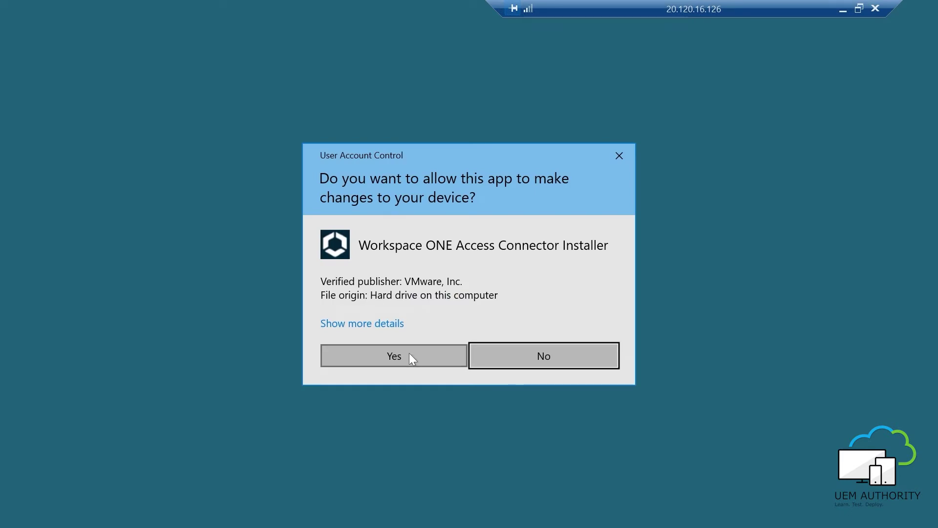
Step: Approve the UAC prompt, accept the license agreement and keep the default services
{"action": "left_click", "coordinate": [410, 358]}
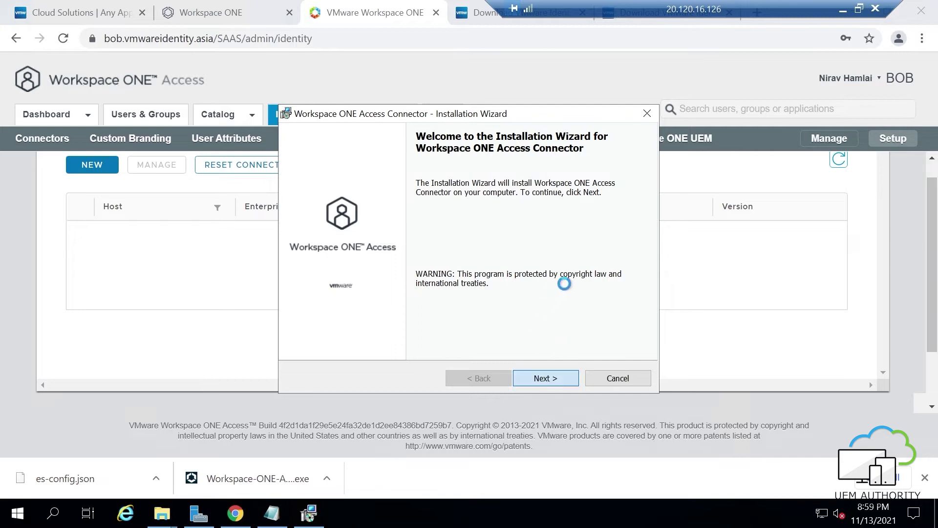
{"action": "left_click", "coordinate": [546, 377]}
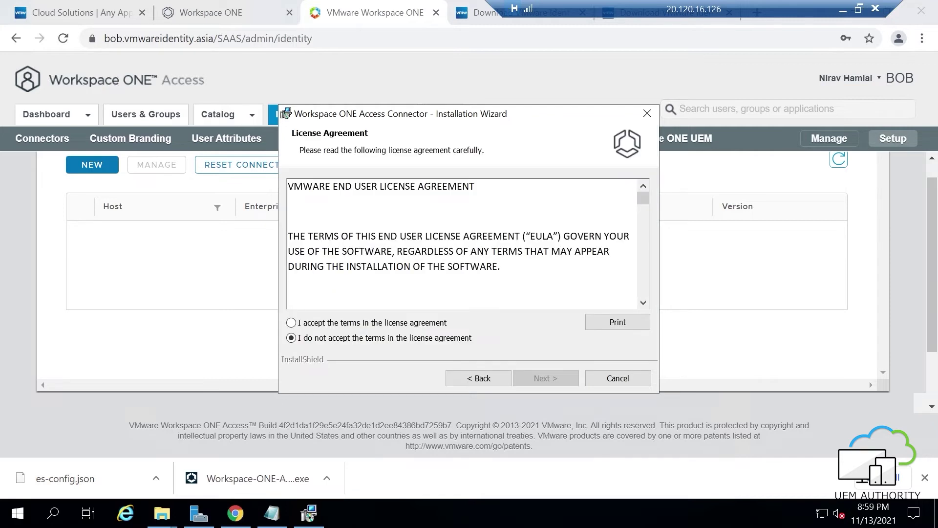
{"action": "left_click", "coordinate": [342, 324]}
{"action": "left_click", "coordinate": [547, 379]}
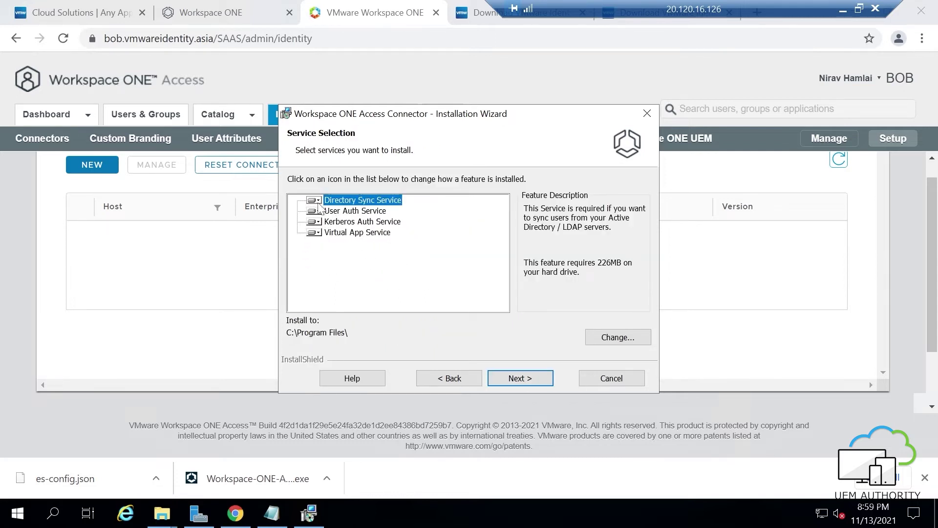
{"action": "left_click", "coordinate": [514, 381]}
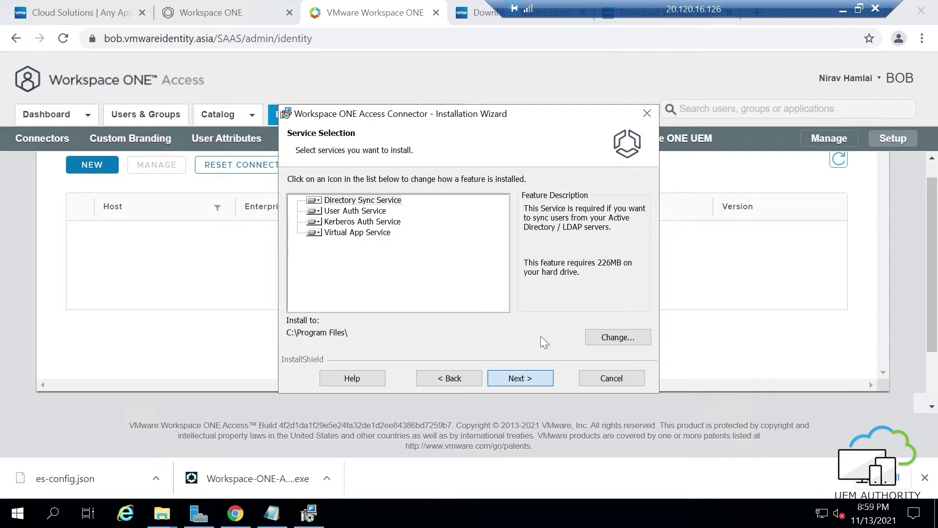
Step: Load es-config.json with its password and keep the Default installation type
{"action": "left_click", "coordinate": [449, 251]}
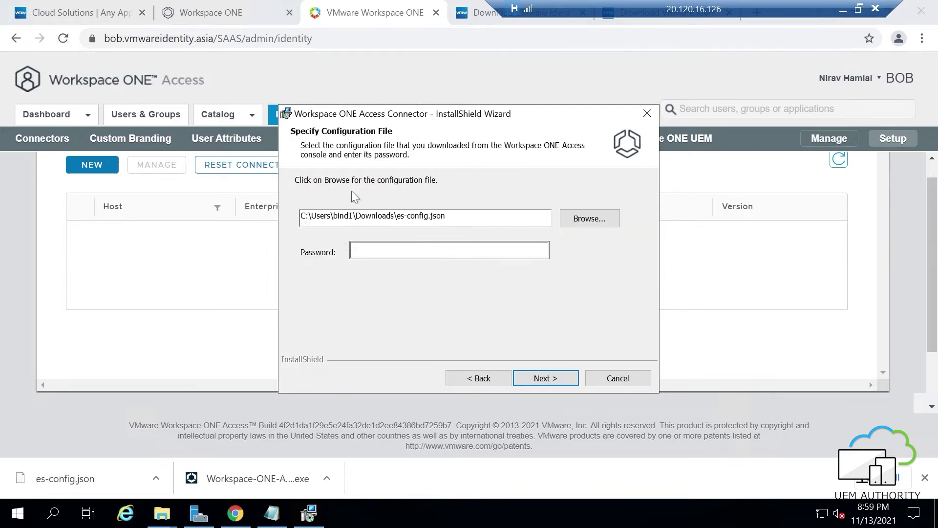
{"action": "type", "text": "**************"}
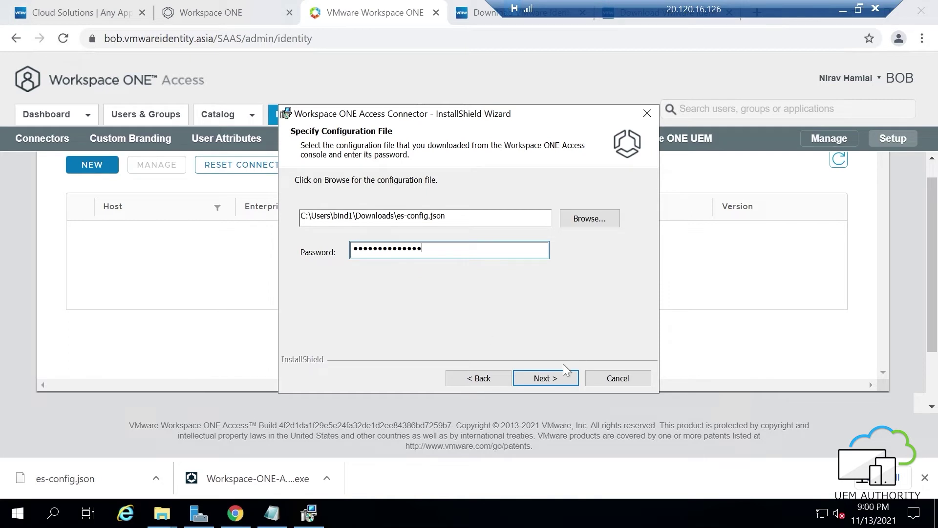
{"action": "left_click", "coordinate": [562, 372]}
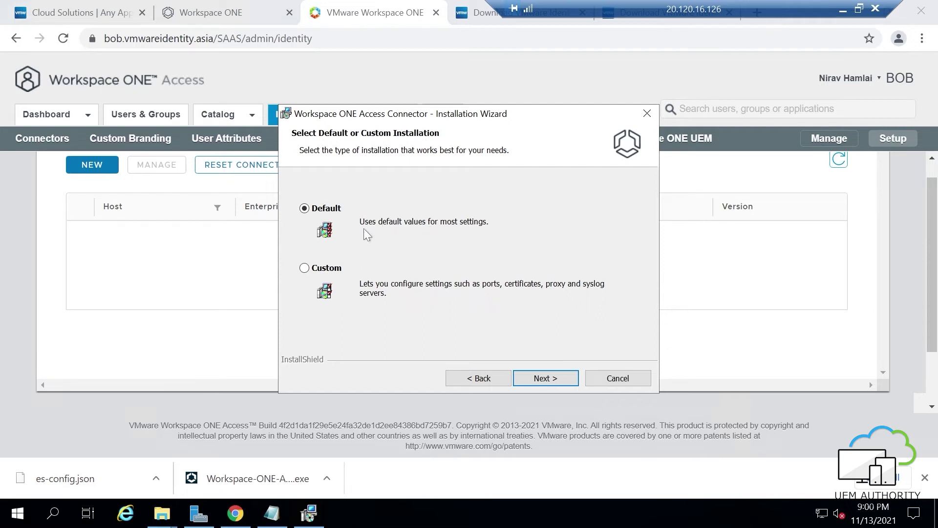
{"action": "left_click", "coordinate": [547, 379]}
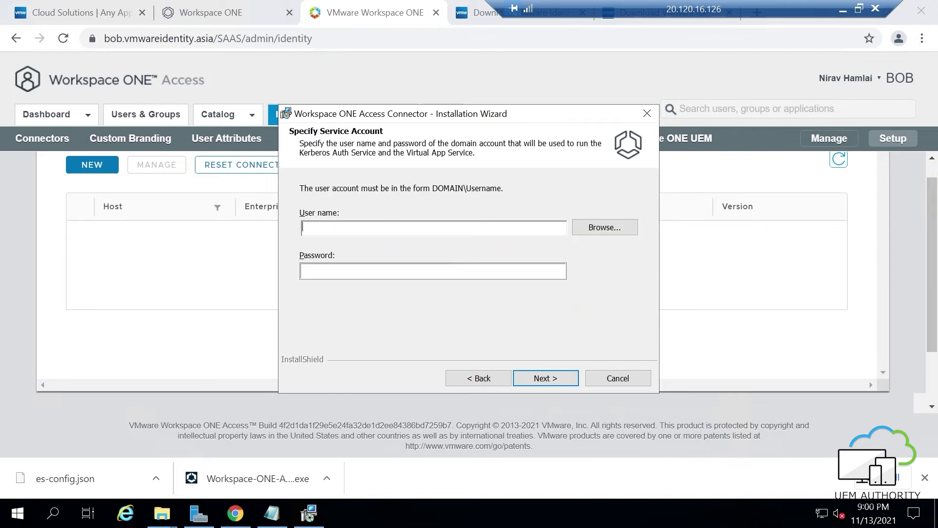
Step: Set the service account to the bind user in the bizare domain, with its password
{"action": "type", "text": "bowe.com\bob"}
{"action": "left_click", "coordinate": [605, 227]}
{"action": "left_click", "coordinate": [581, 243]}
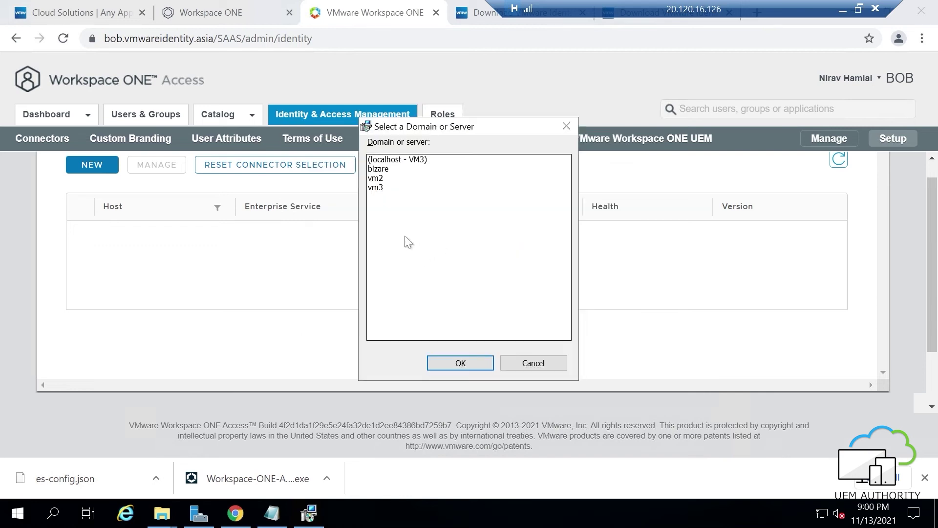
{"action": "left_click", "coordinate": [383, 169]}
{"action": "left_click", "coordinate": [466, 362]}
{"action": "left_click", "coordinate": [586, 284]}
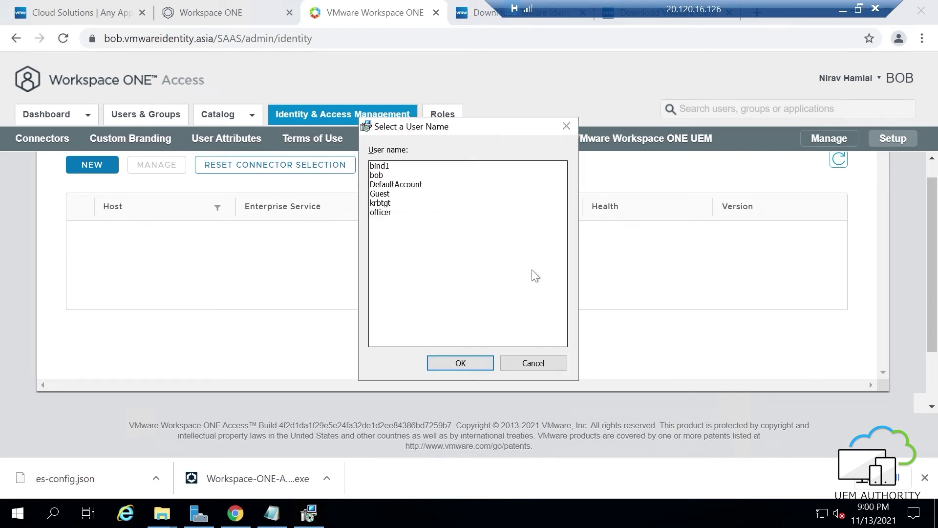
{"action": "left_click", "coordinate": [383, 169]}
{"action": "left_click", "coordinate": [460, 363]}
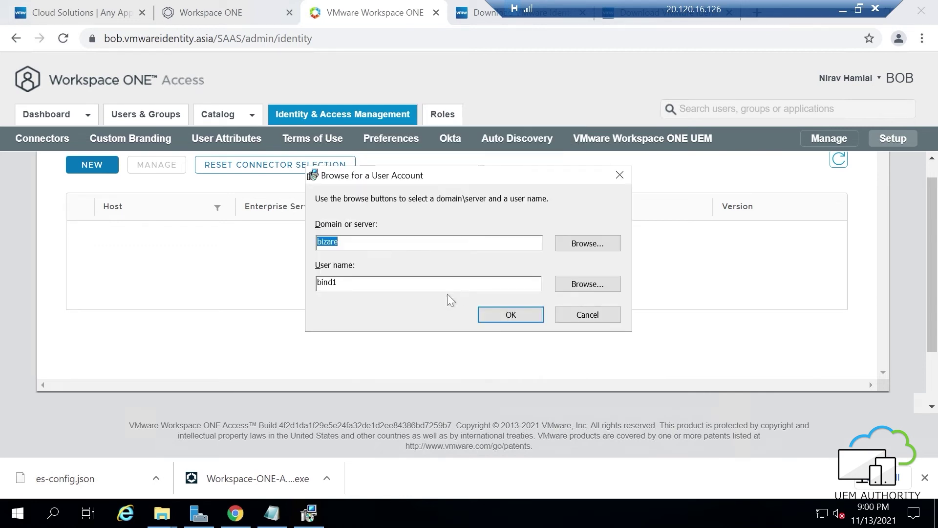
{"action": "left_click", "coordinate": [508, 314]}
{"action": "left_click", "coordinate": [374, 274]}
{"action": "type", "text": "*********"}
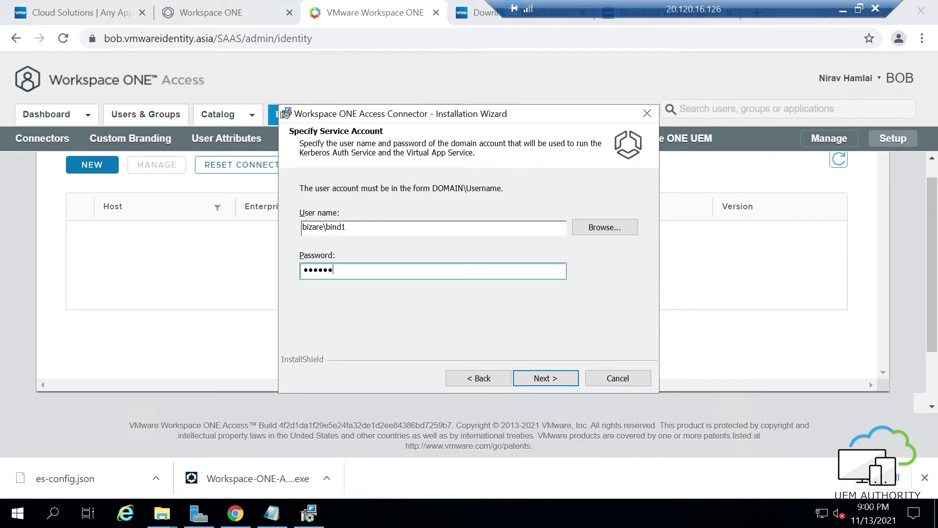
{"action": "left_click", "coordinate": [546, 377]}
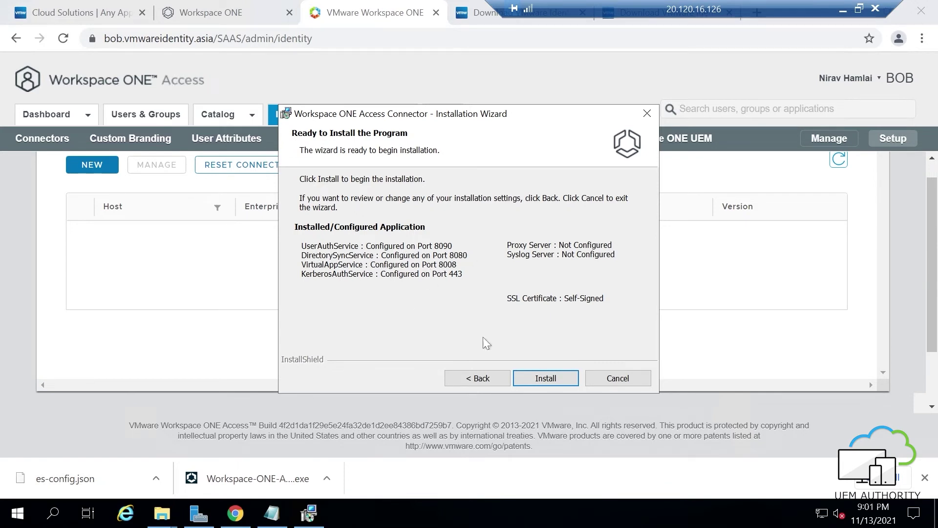
Step: Install the Workspace ONE Access Connector
{"action": "left_click", "coordinate": [548, 378]}
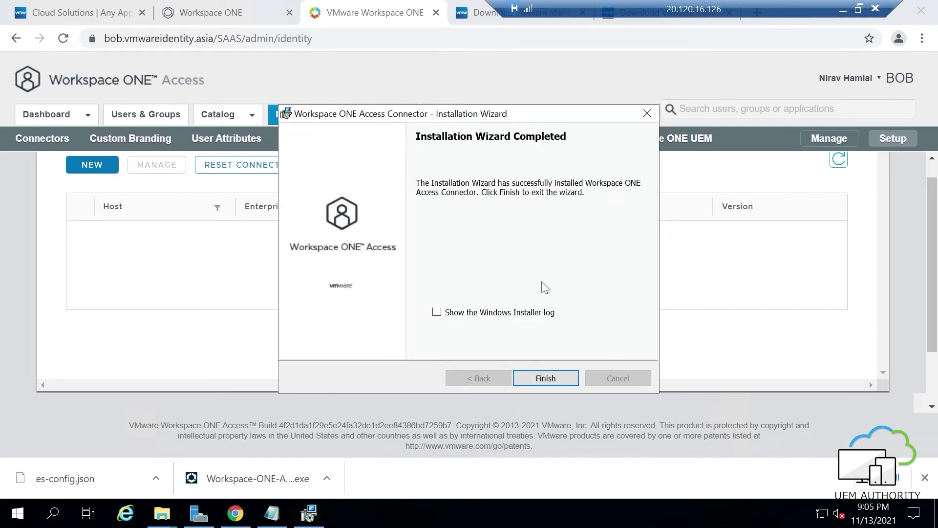
Step: Close the finished installer, reload the console, and review the Directories and Identity Providers lists
{"action": "left_click", "coordinate": [549, 380]}
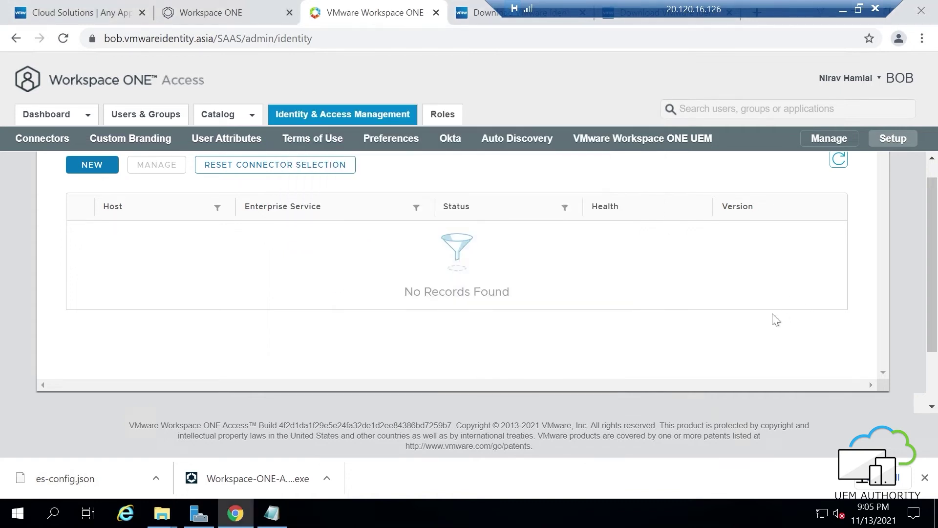
{"action": "left_click", "coordinate": [63, 38]}
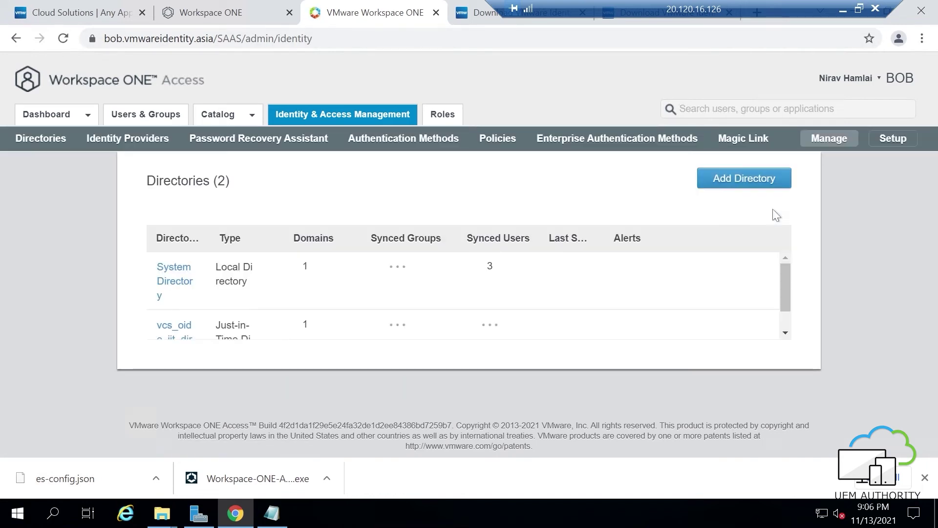
{"action": "scroll", "coordinate": [774, 288], "scroll_direction": "down", "scroll_amount": 1}
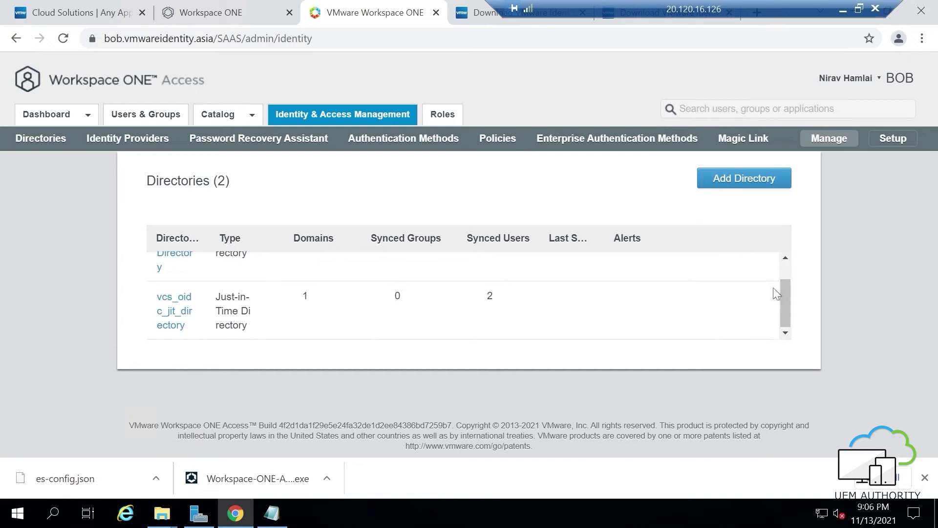
{"action": "scroll", "coordinate": [768, 288], "scroll_direction": "up", "scroll_amount": 1}
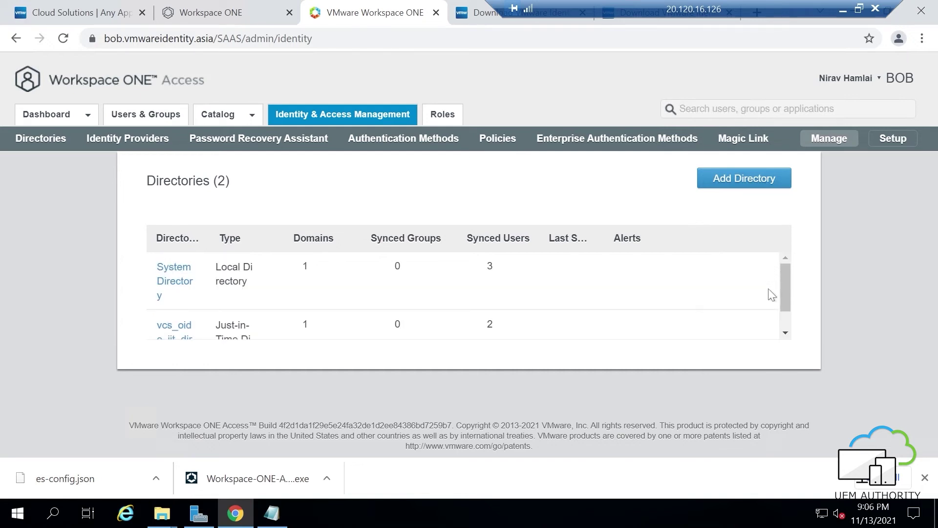
{"action": "scroll", "coordinate": [768, 293], "scroll_direction": "down", "scroll_amount": 1}
{"action": "scroll", "coordinate": [768, 290], "scroll_direction": "up", "scroll_amount": 1}
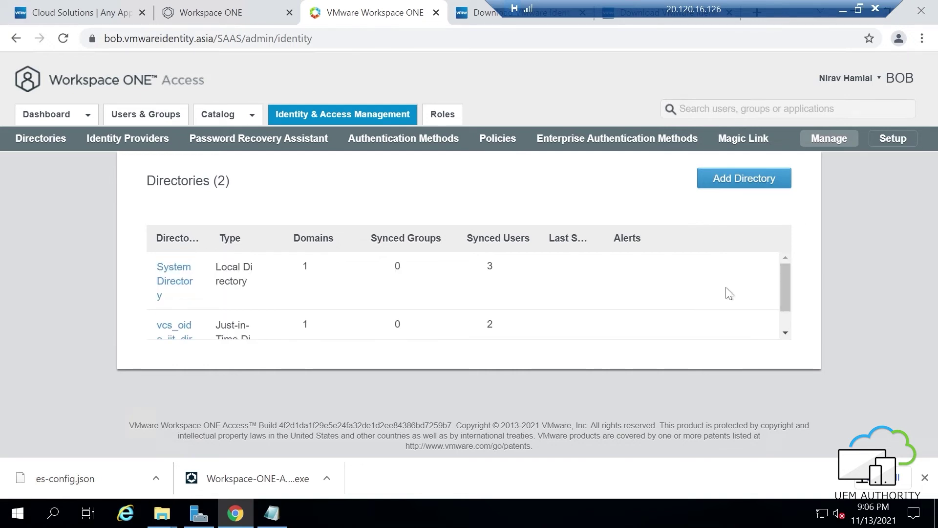
{"action": "left_click", "coordinate": [128, 143]}
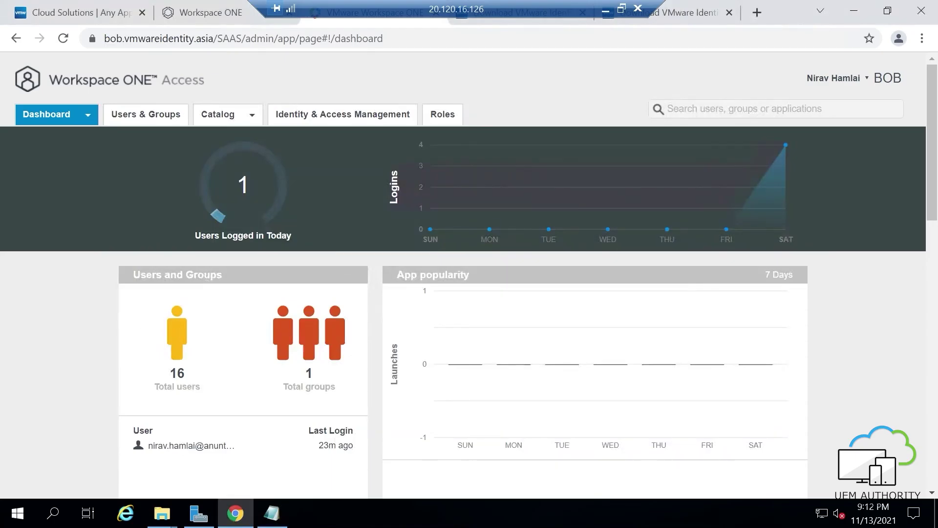
Step: Choose Add Directory > Active Directory under Identity & Access Management
{"action": "left_click", "coordinate": [337, 123]}
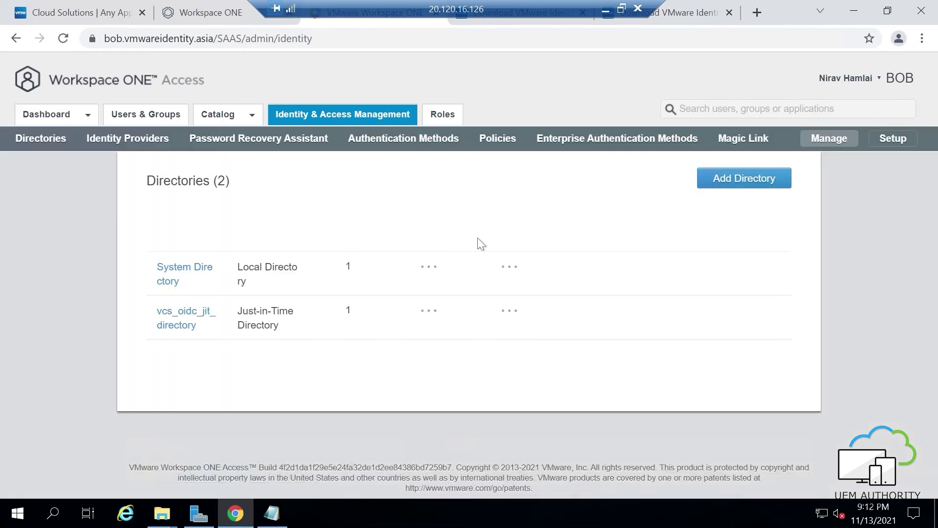
{"action": "left_click", "coordinate": [735, 185]}
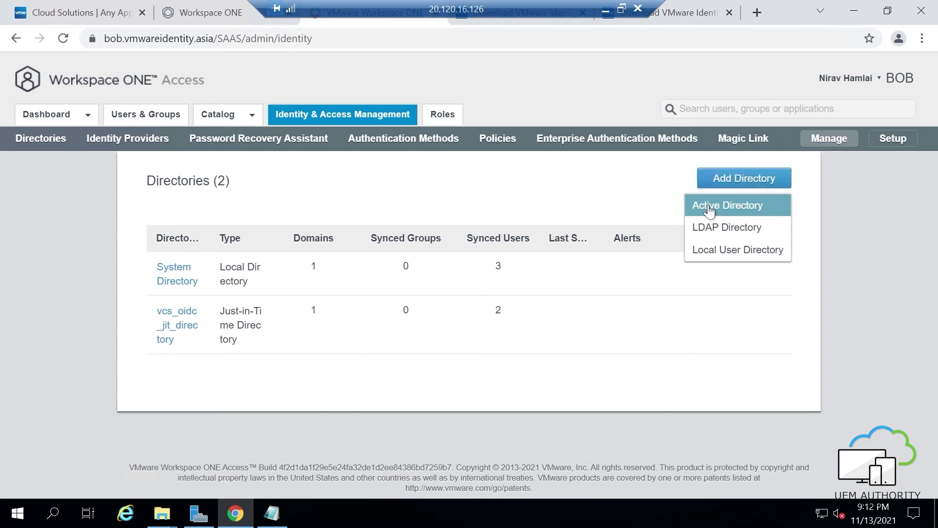
{"action": "left_click", "coordinate": [709, 209]}
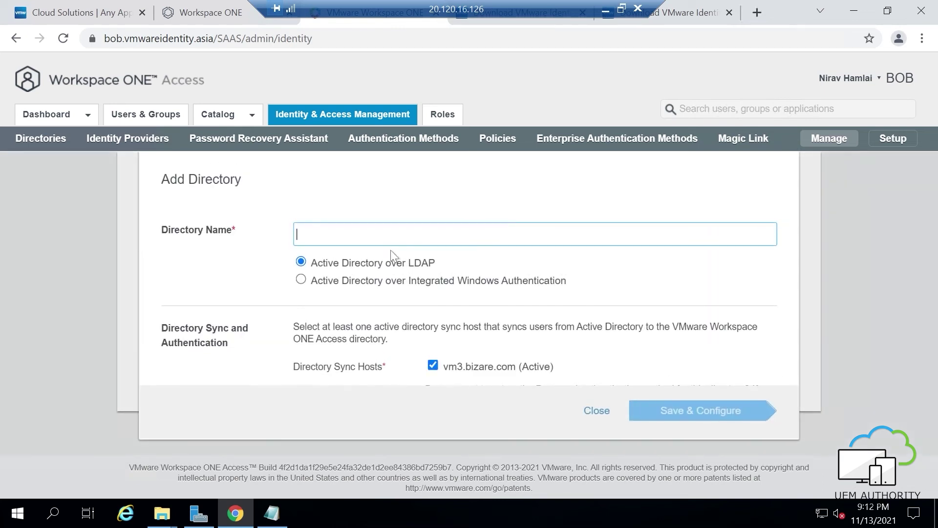
Step: Name the new directory bizare.com
{"action": "type", "text": "b"}
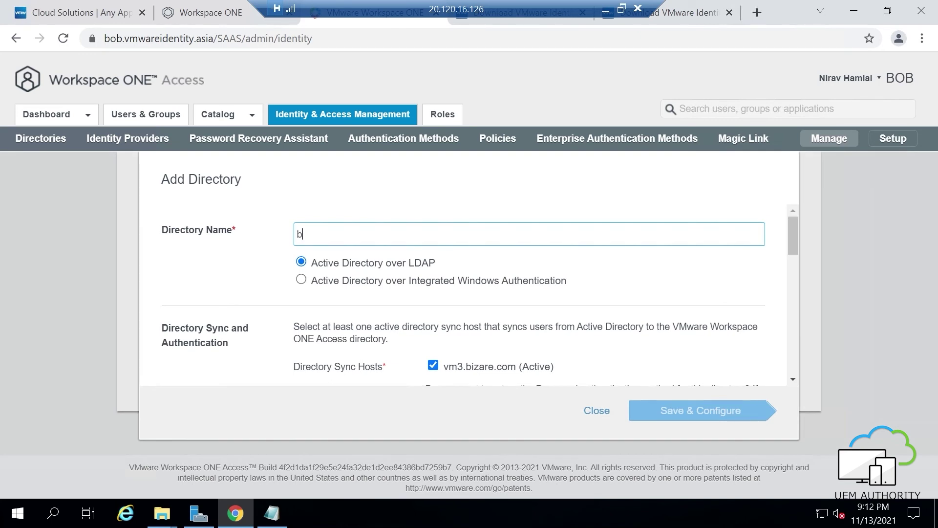
{"action": "type", "text": "izare.com"}
{"action": "scroll", "coordinate": [603, 278], "scroll_direction": "down", "scroll_amount": 2}
{"action": "scroll", "coordinate": [604, 282], "scroll_direction": "down", "scroll_amount": 2}
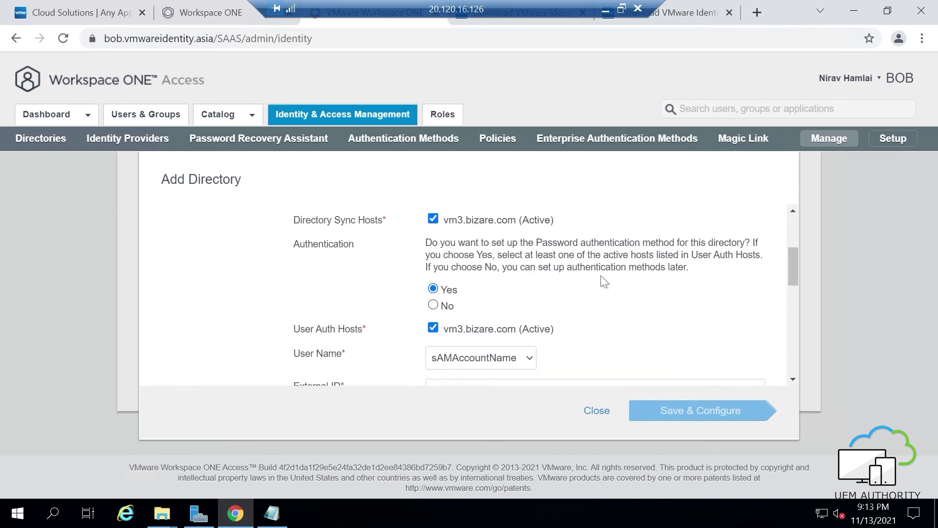
{"action": "scroll", "coordinate": [604, 281], "scroll_direction": "down", "scroll_amount": 2}
{"action": "scroll", "coordinate": [603, 281], "scroll_direction": "down", "scroll_amount": 2}
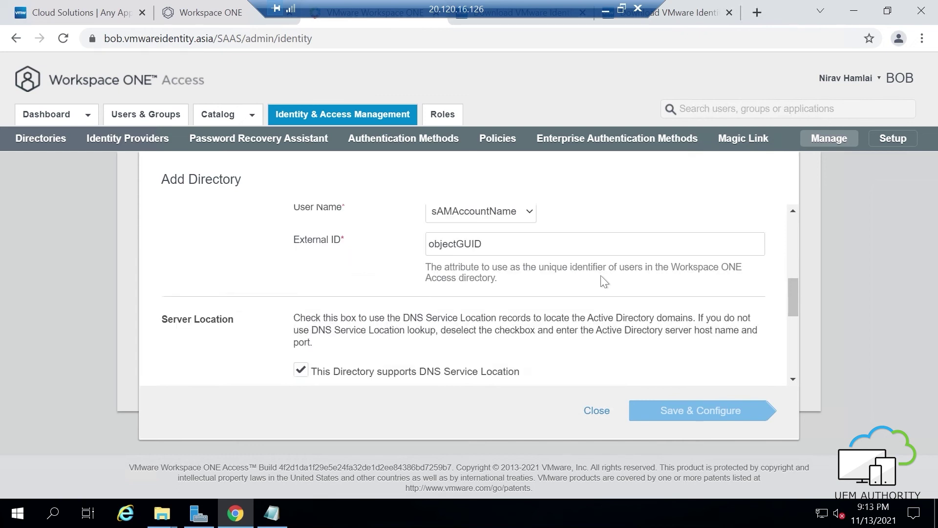
{"action": "scroll", "coordinate": [602, 276], "scroll_direction": "down", "scroll_amount": 2}
{"action": "scroll", "coordinate": [601, 277], "scroll_direction": "down", "scroll_amount": 2}
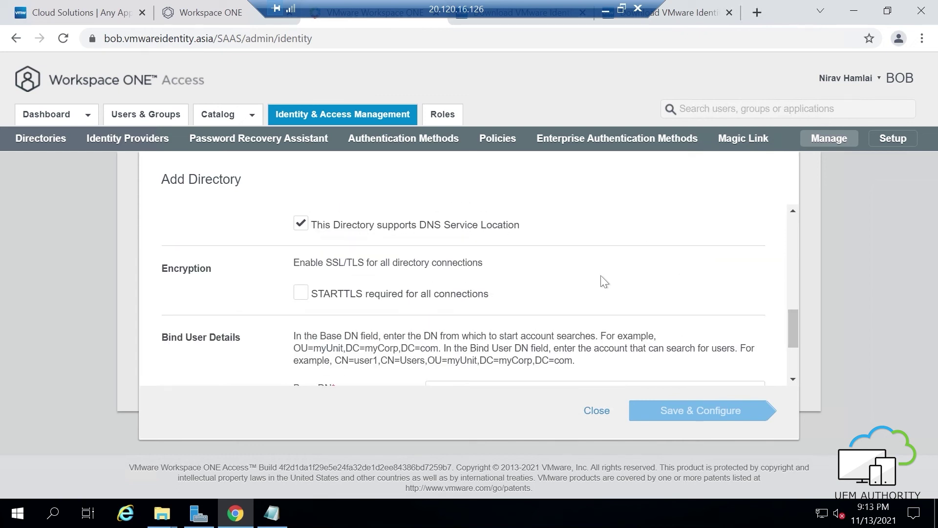
{"action": "scroll", "coordinate": [604, 282], "scroll_direction": "down", "scroll_amount": 2}
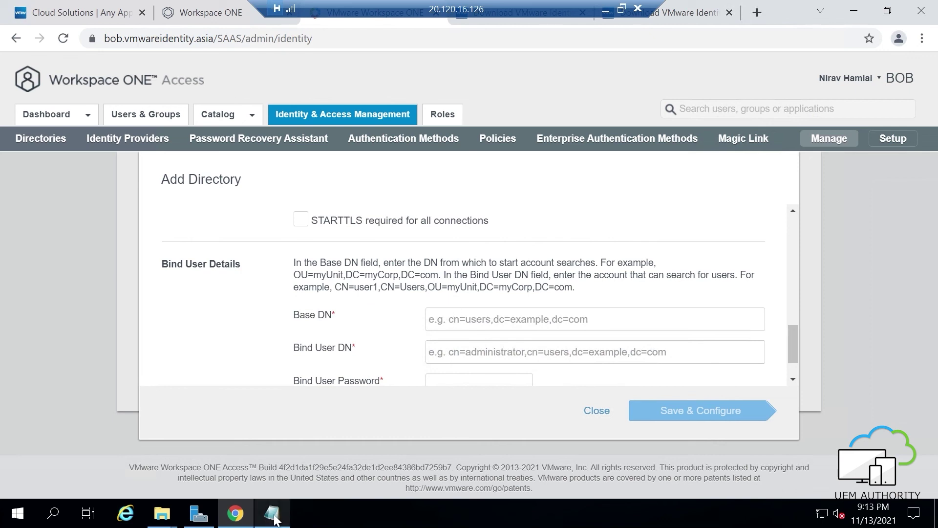
Step: Paste Base DN CN=Users,DC=bizare,DC=com and the Bind User DN
{"action": "left_click", "coordinate": [430, 319]}
{"action": "key", "text": "ctrl+v"}
{"action": "key", "text": "Tab"}
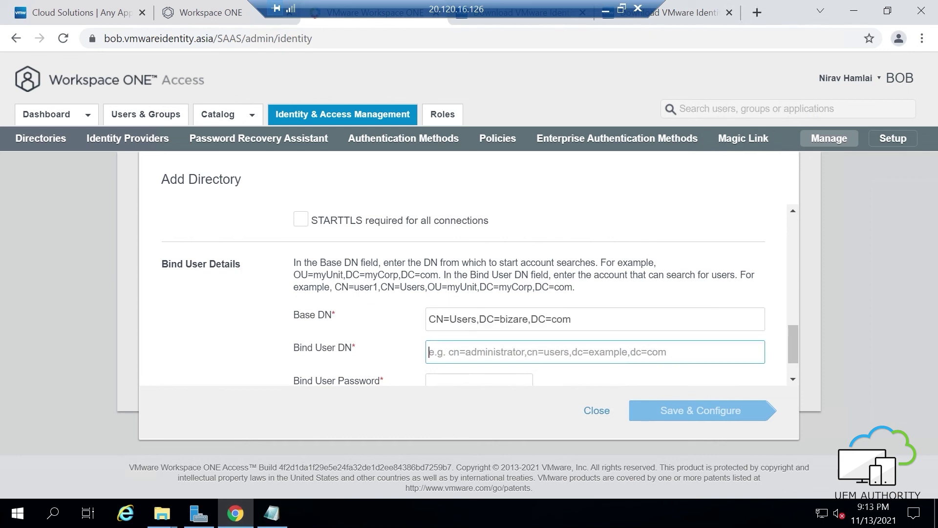
{"action": "key", "text": "ctrl+v"}
{"action": "scroll", "coordinate": [479, 297], "scroll_direction": "down", "scroll_amount": 1}
{"action": "key", "text": "Tab"}
Step: Enter the bind account password, save the bizare.com directory, and accept its domain selection
{"action": "type", "text": "********"}
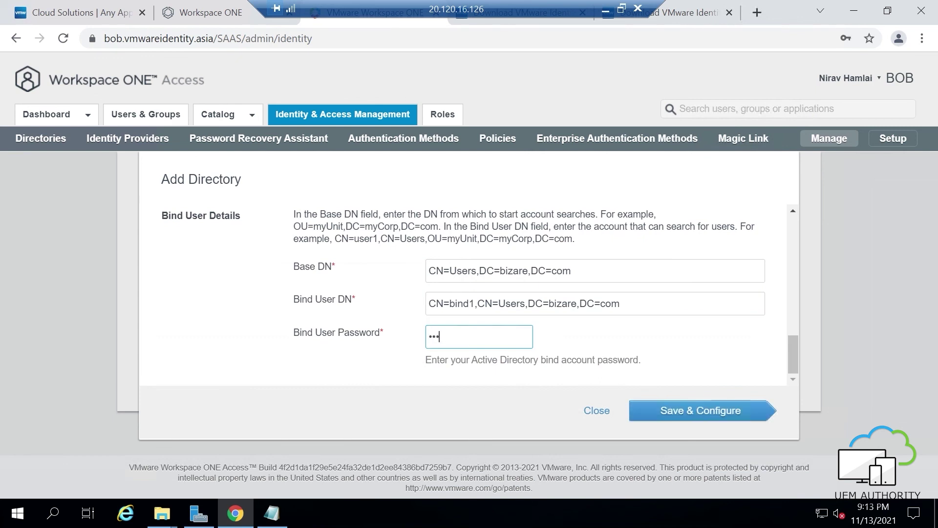
{"action": "left_click", "coordinate": [711, 411]}
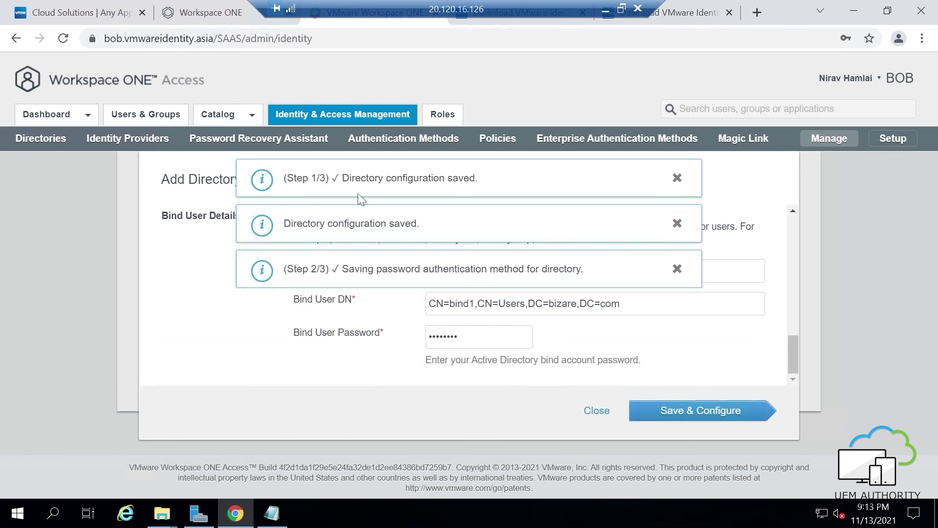
{"action": "left_click", "coordinate": [706, 408]}
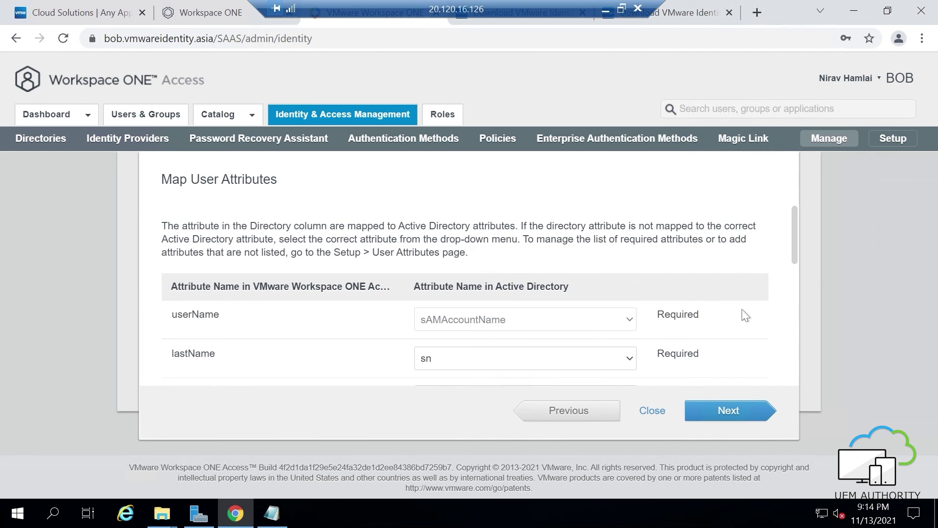
Step: Keep the default attribute mapping, groups and users to reach the weekly Sunday 23:55 sync
{"action": "scroll", "coordinate": [742, 309], "scroll_direction": "down", "scroll_amount": 4}
{"action": "left_click", "coordinate": [729, 410]}
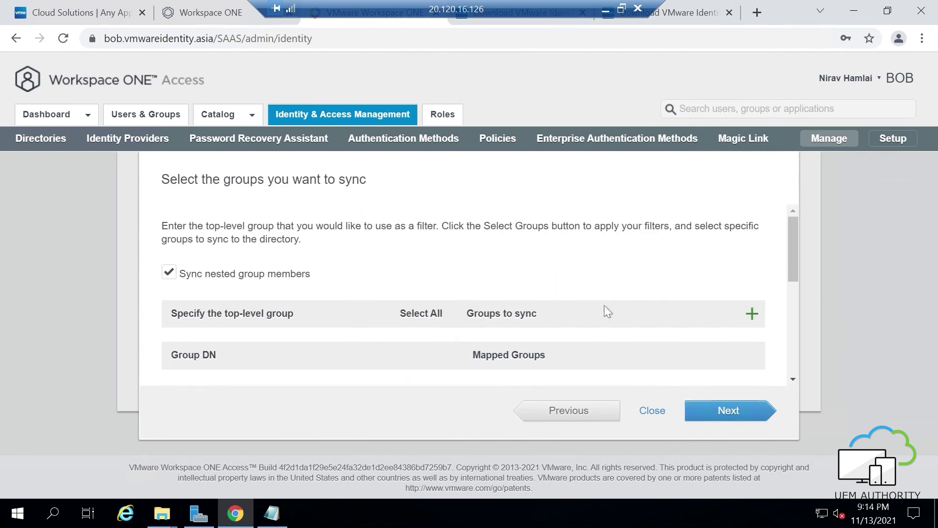
{"action": "scroll", "coordinate": [793, 351], "scroll_direction": "down", "scroll_amount": 3}
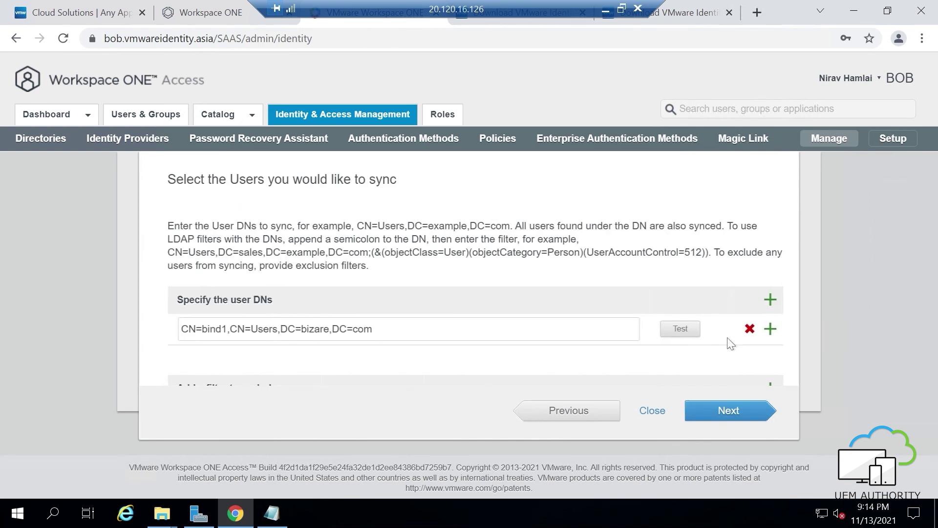
{"action": "scroll", "coordinate": [778, 282], "scroll_direction": "down", "scroll_amount": 3}
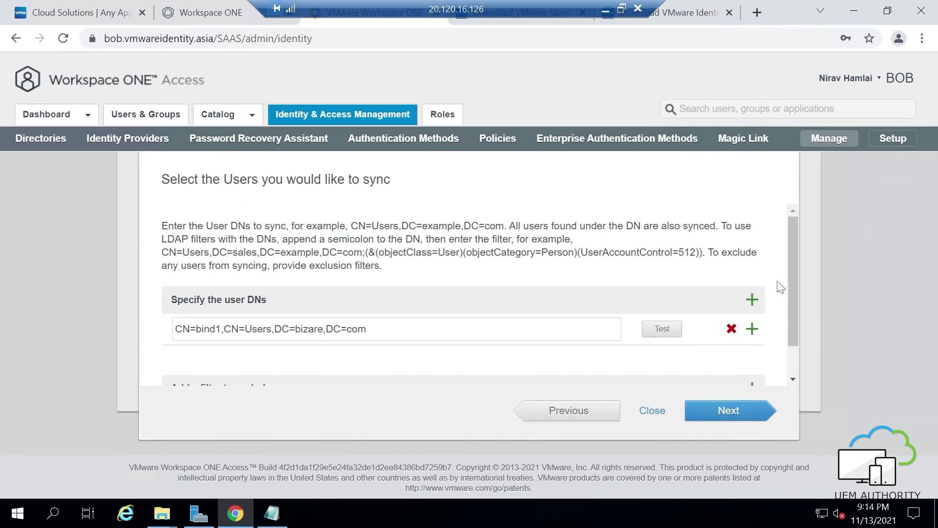
{"action": "left_click", "coordinate": [727, 410]}
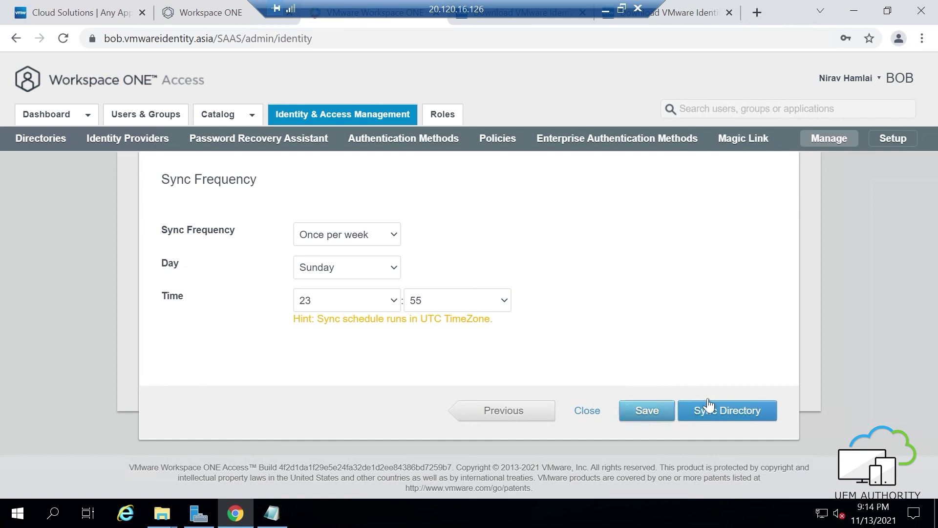